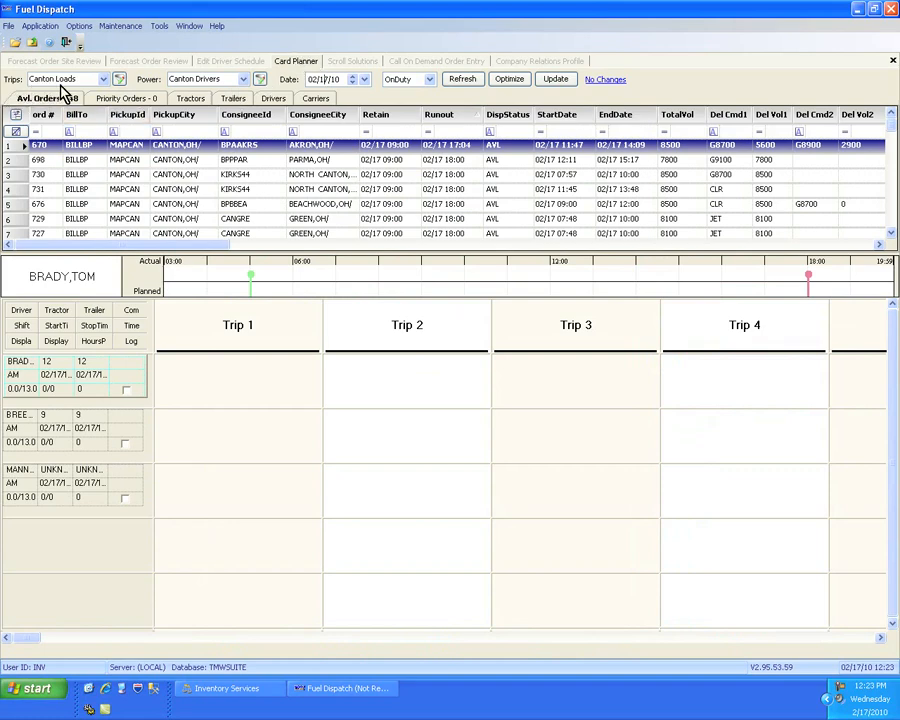
- Review the trip, power and duty-status filter choices and refresh the planner for Canton Loads, Canton Drivers and OnDuty on 02/17/10
click(103, 79)
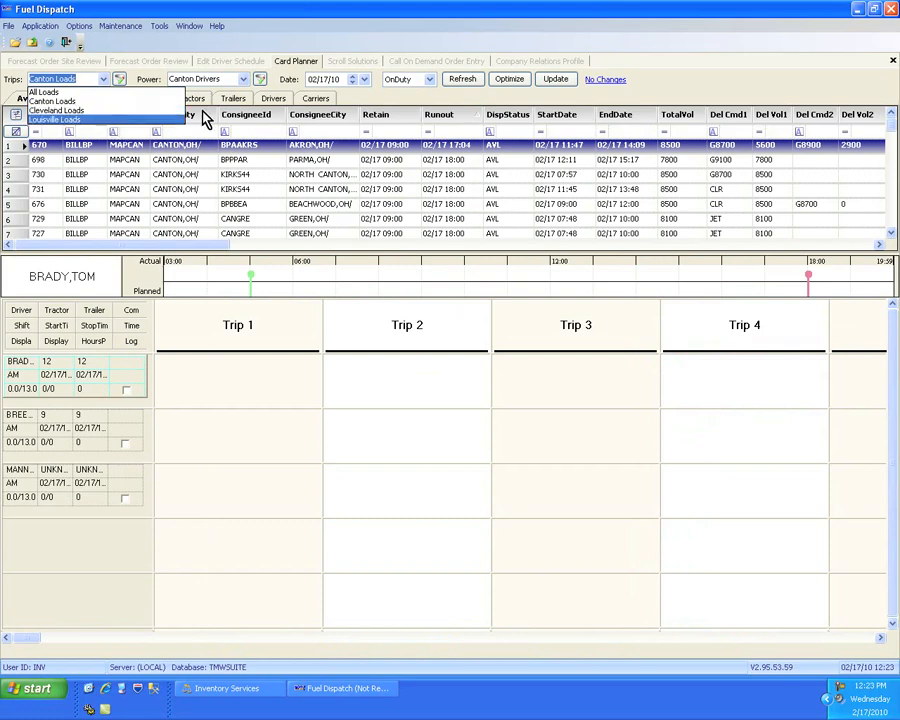
click(242, 84)
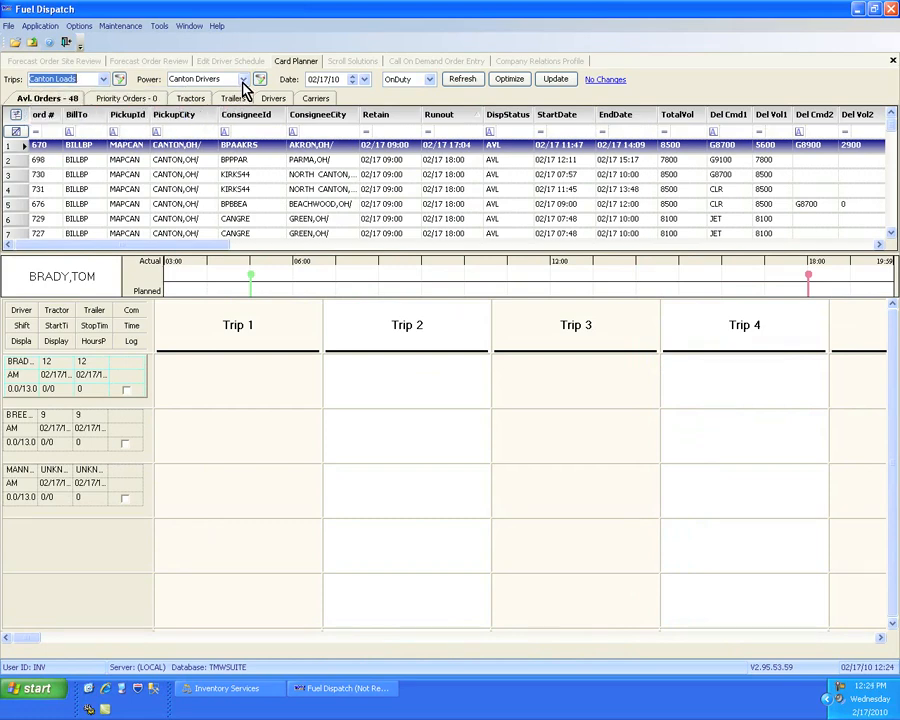
click(242, 80)
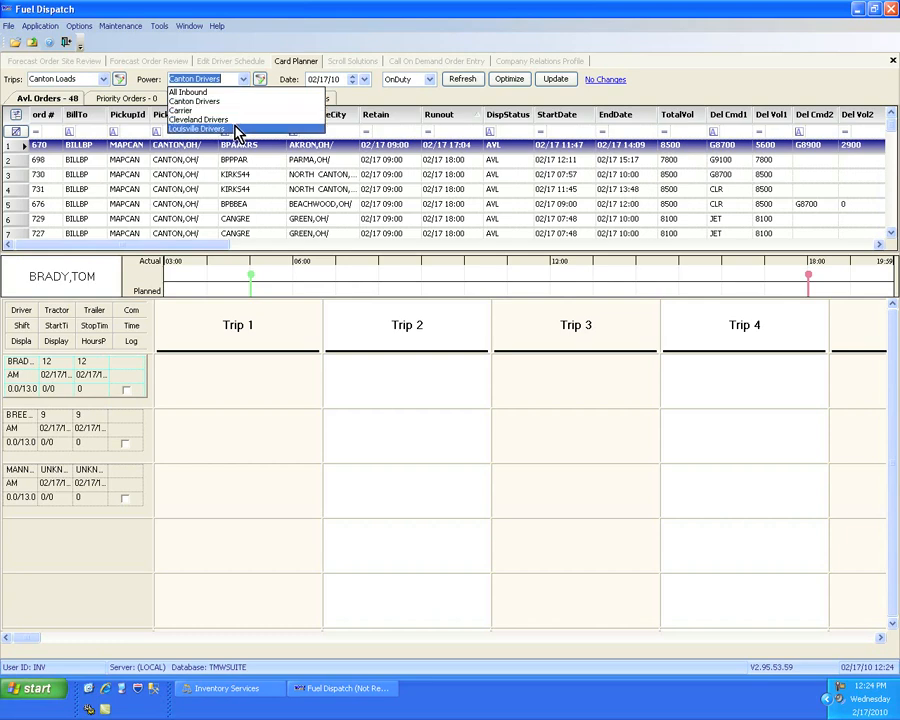
click(232, 112)
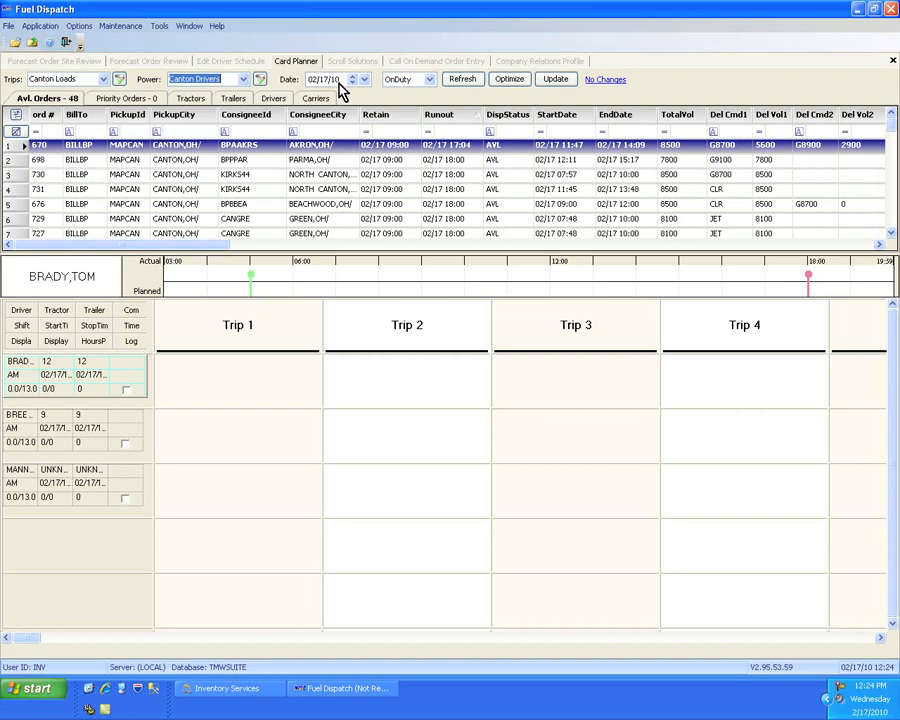
click(430, 80)
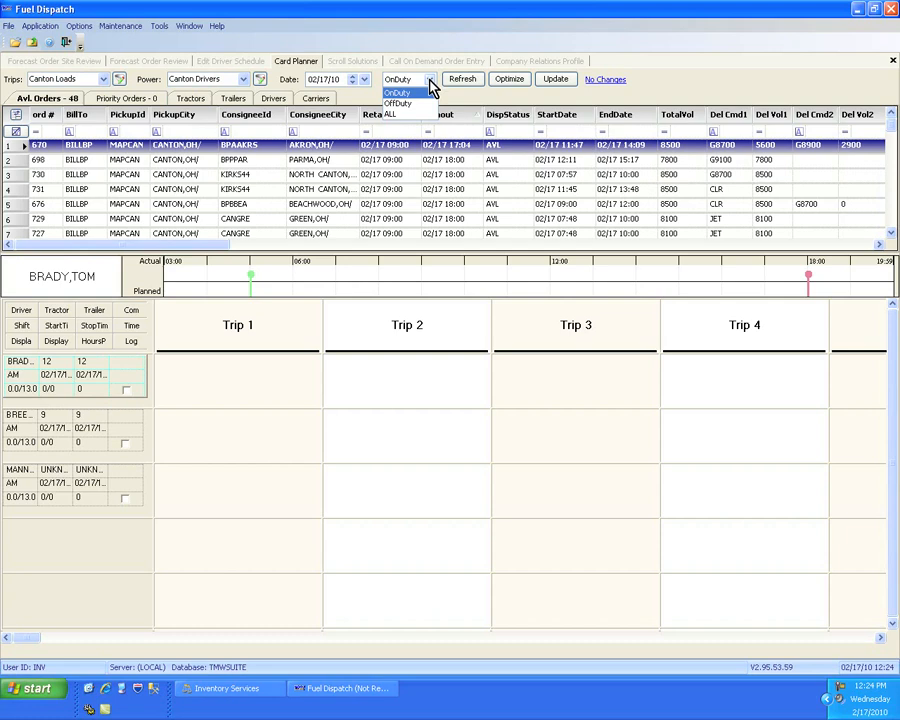
click(430, 79)
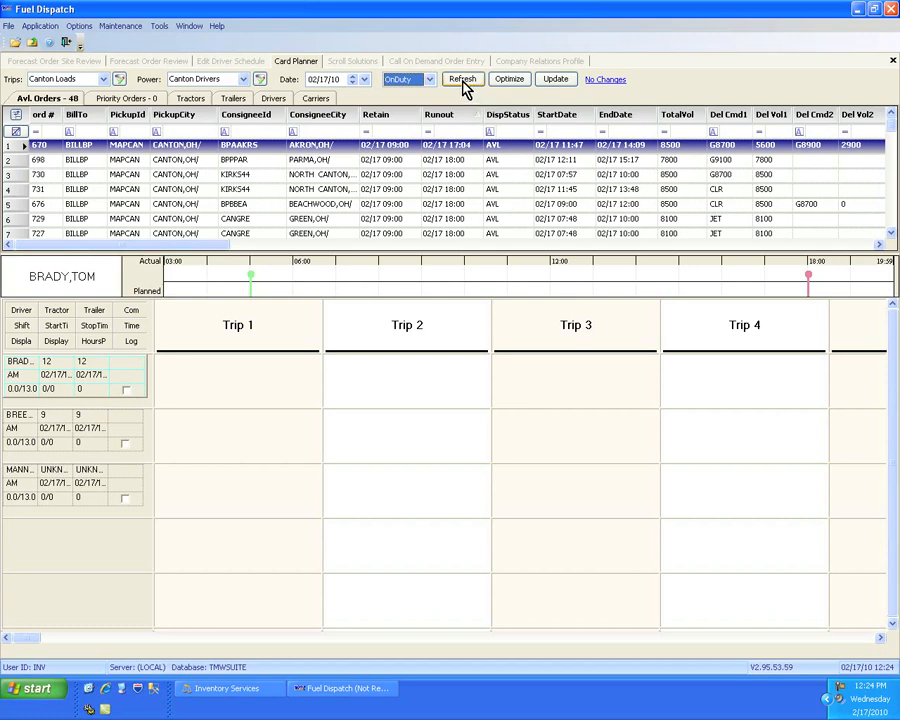
click(462, 82)
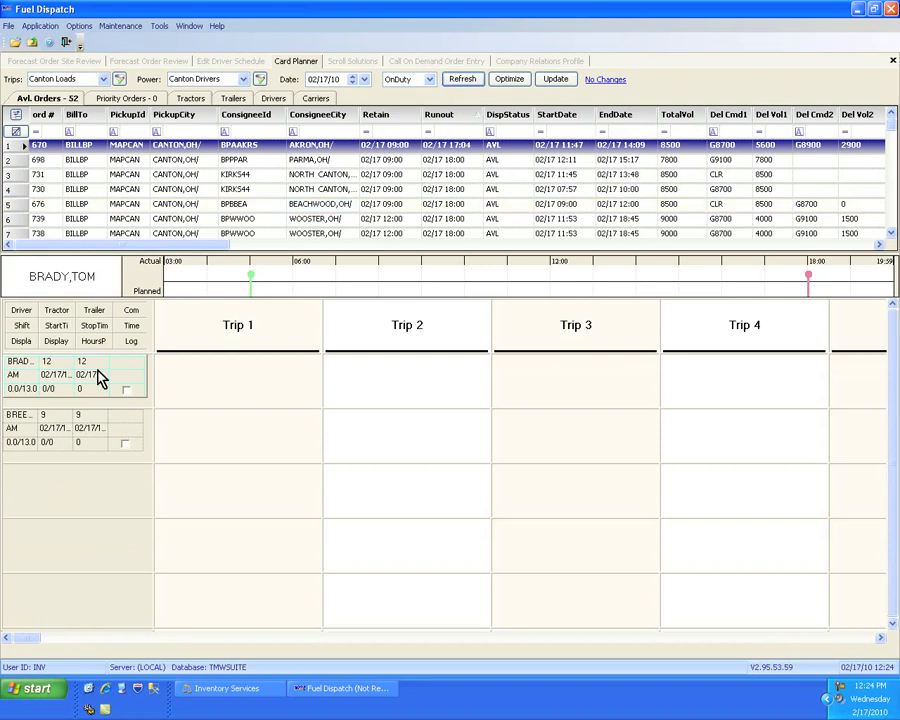
- Filter the driver list to OffDuty and refresh the planner
click(431, 83)
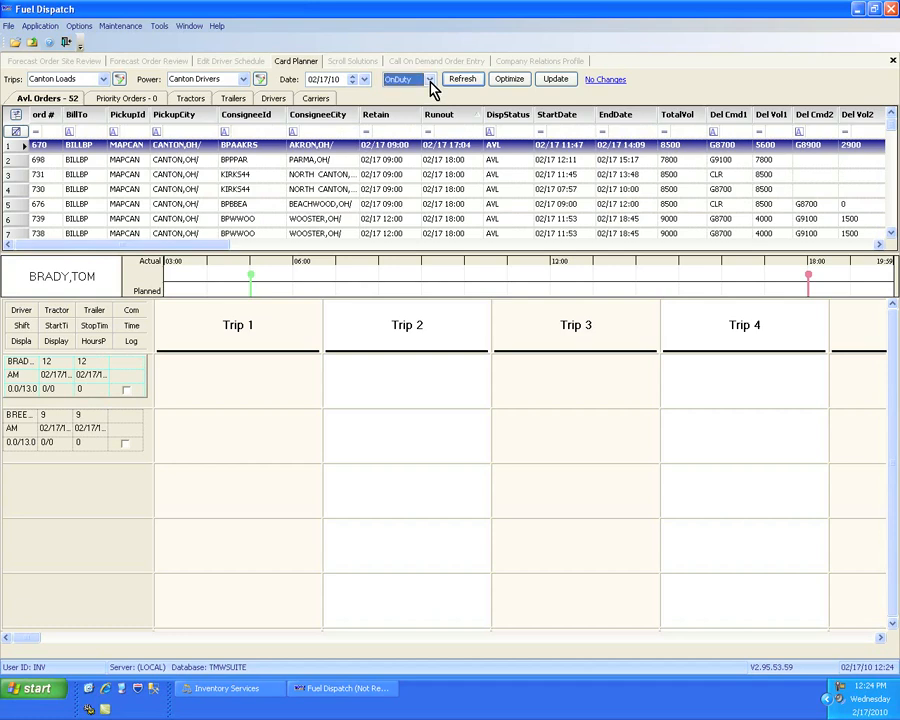
click(410, 103)
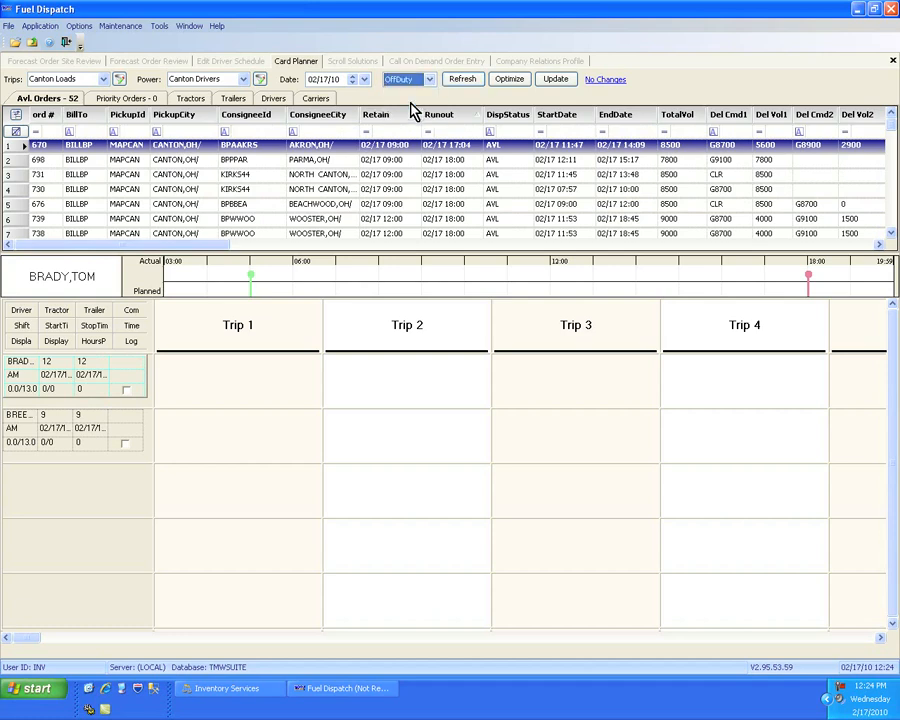
click(458, 80)
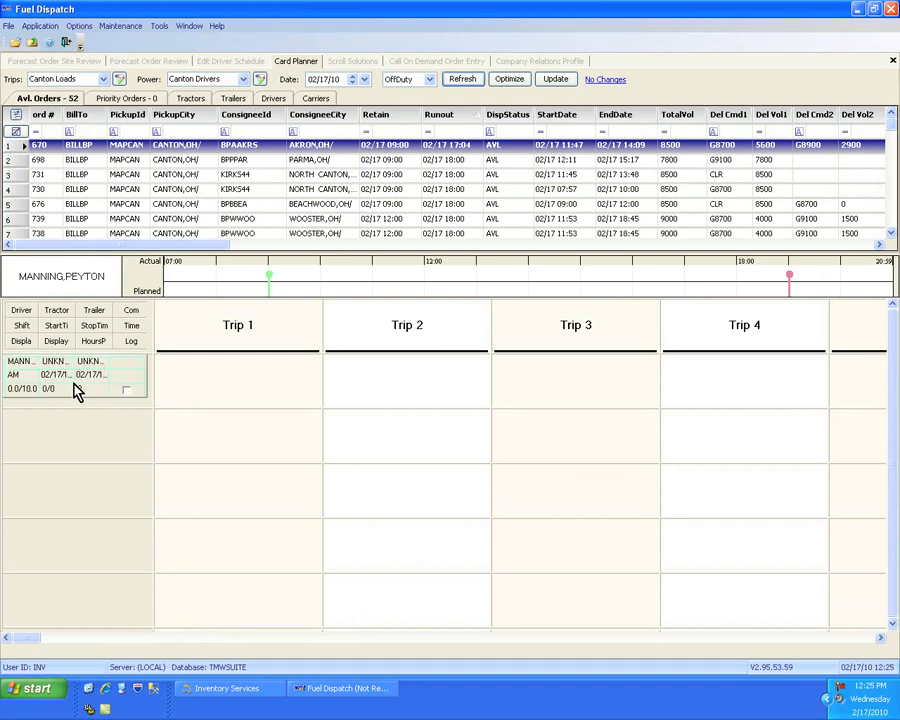
- Open the off-duty driver's shift login/logout information and set the shift status to ON
right_click(72, 378)
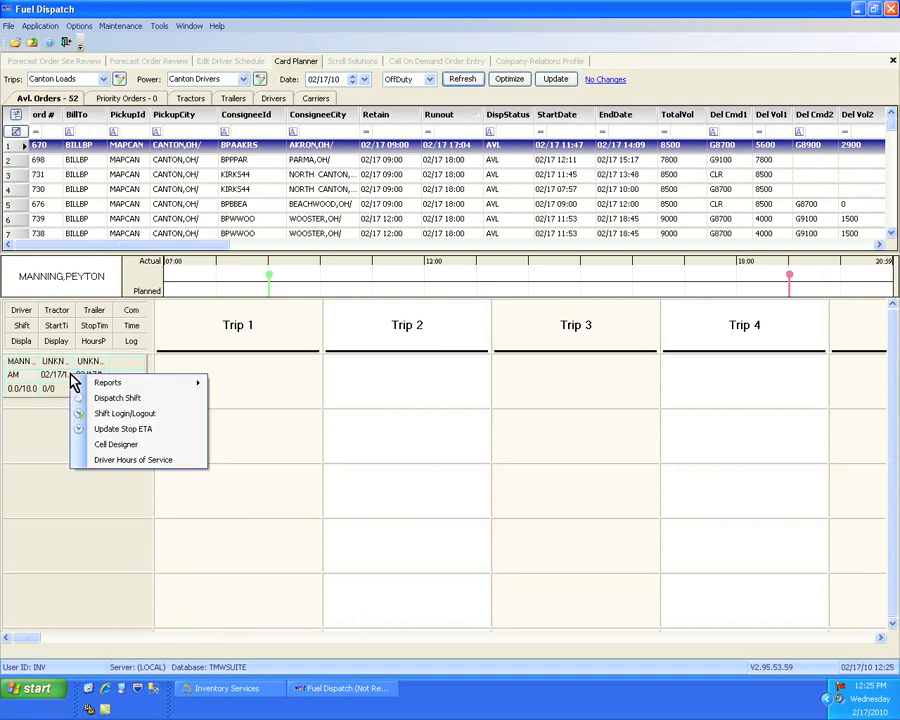
click(138, 414)
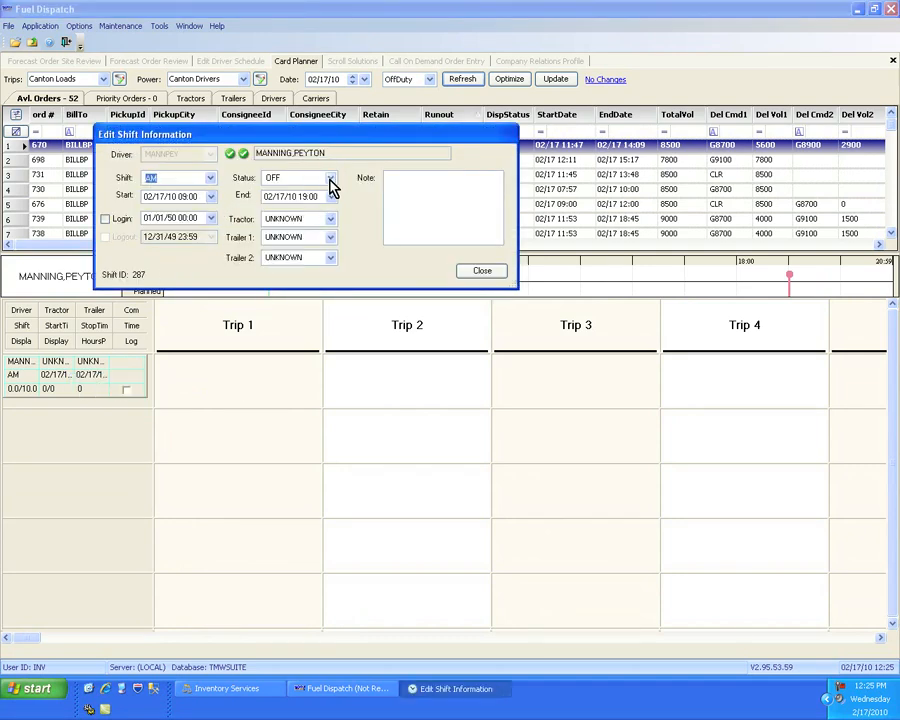
click(331, 184)
click(283, 225)
- Assign tractor 18 and trailer 18 to the driver's shift, close the shift information and save the planner changes
click(305, 219)
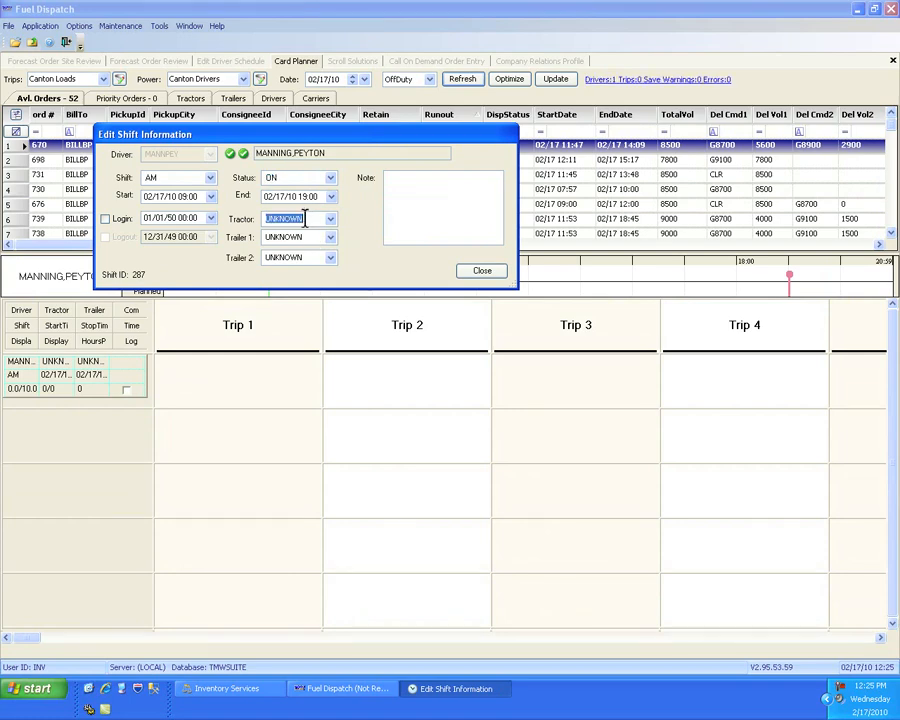
text(18)
key(Tab)
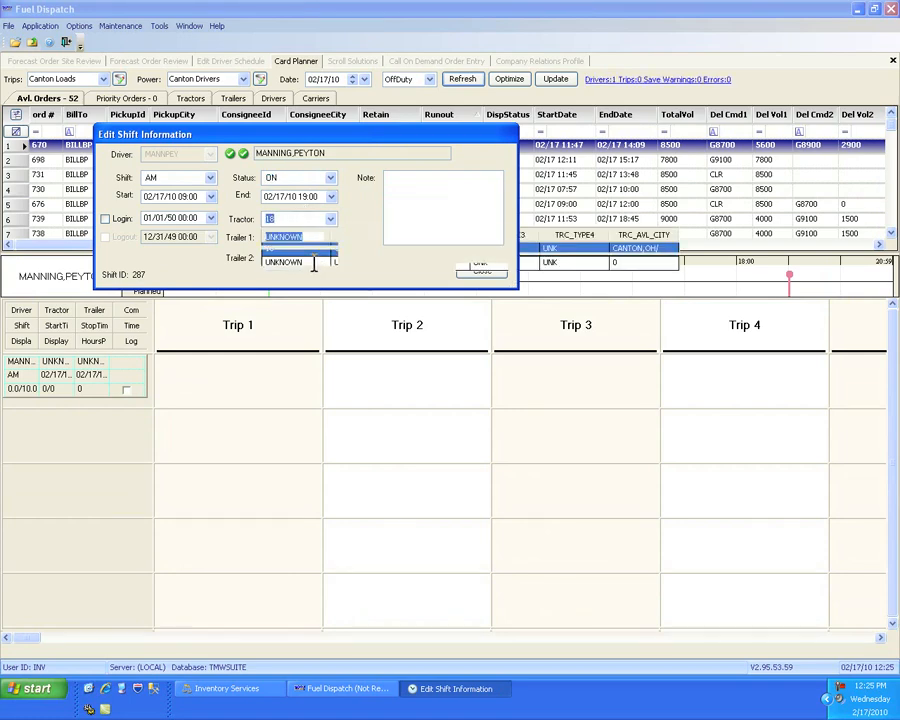
text(18)
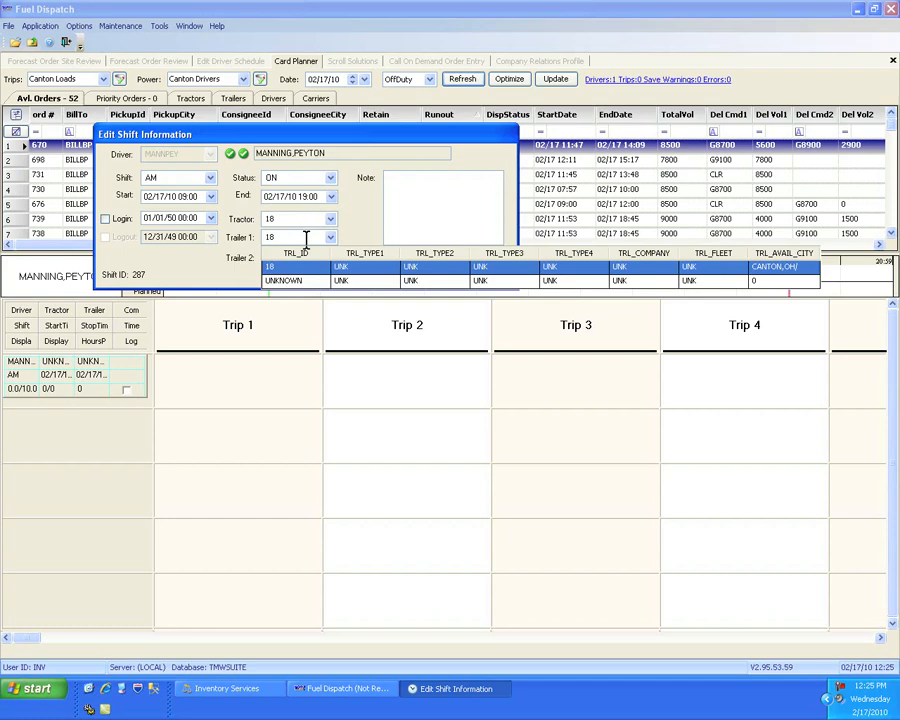
key(Tab)
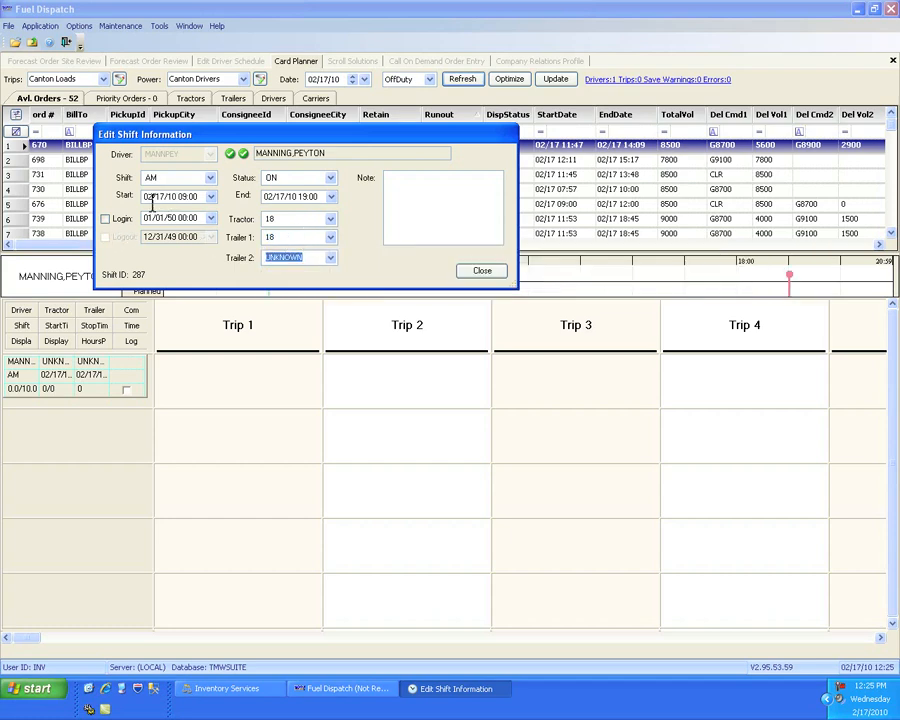
click(458, 208)
click(482, 272)
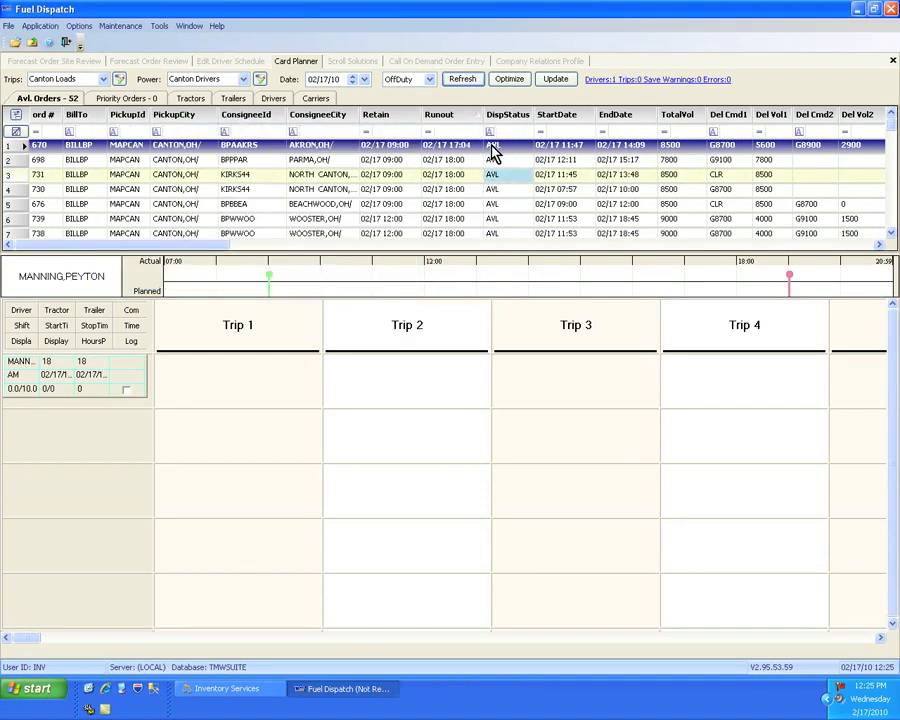
click(558, 80)
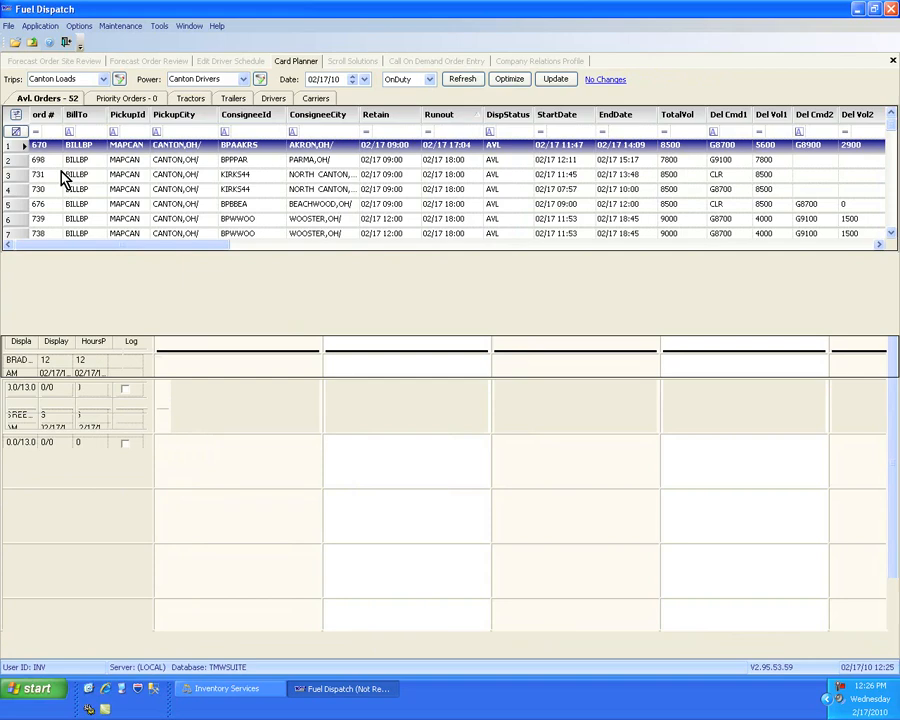
- Move the TotalVol column between PickupCity and ConsigneeId in the available orders grid
click(138, 180)
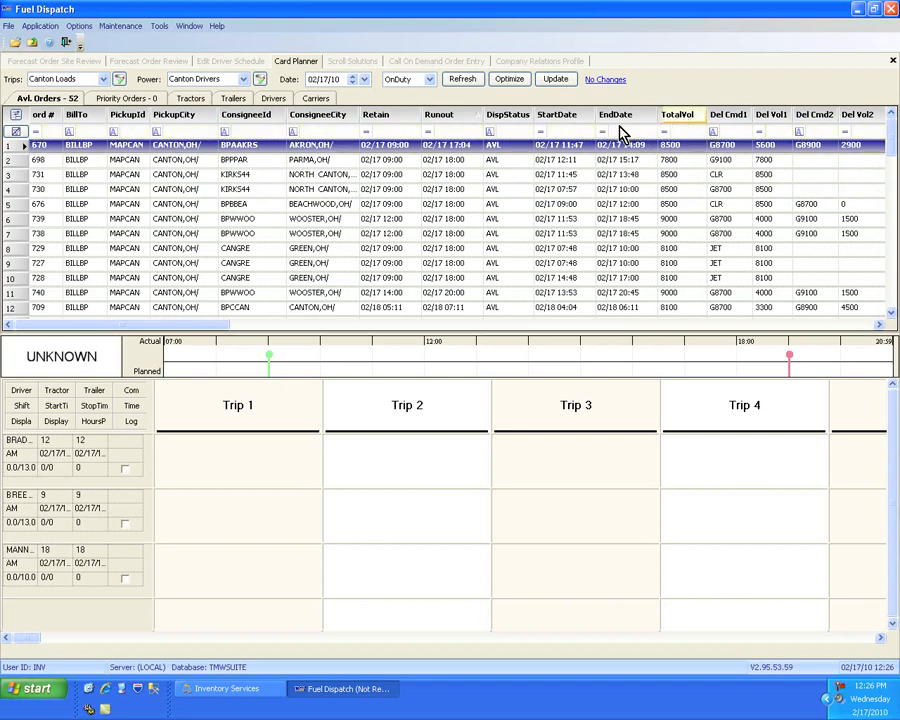
drag(620, 130, 226, 124)
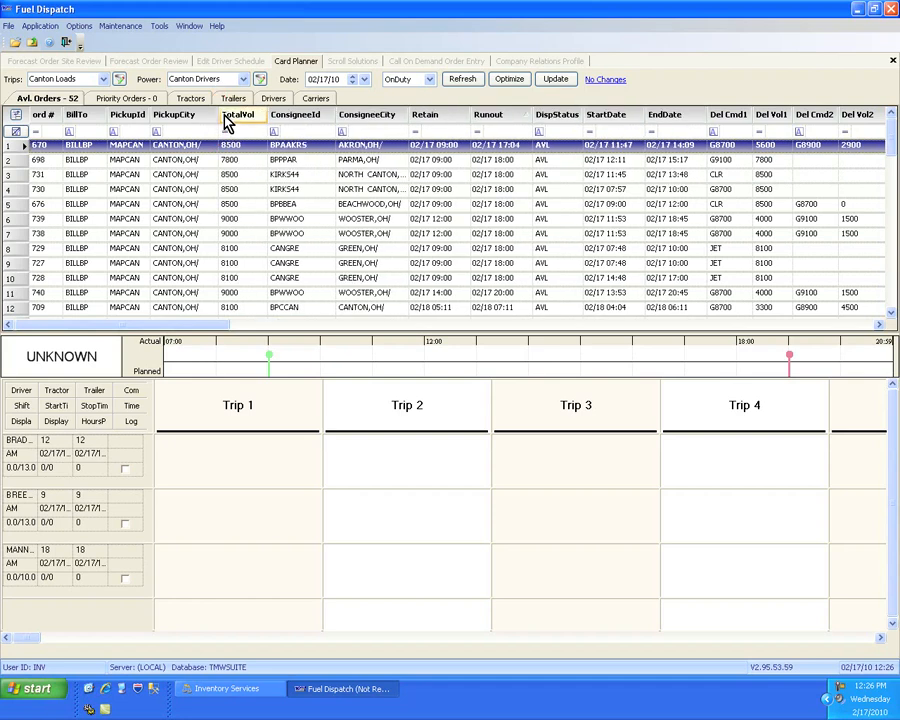
click(270, 176)
- Rename the PickupId column header to "Rack ID"
right_click(137, 120)
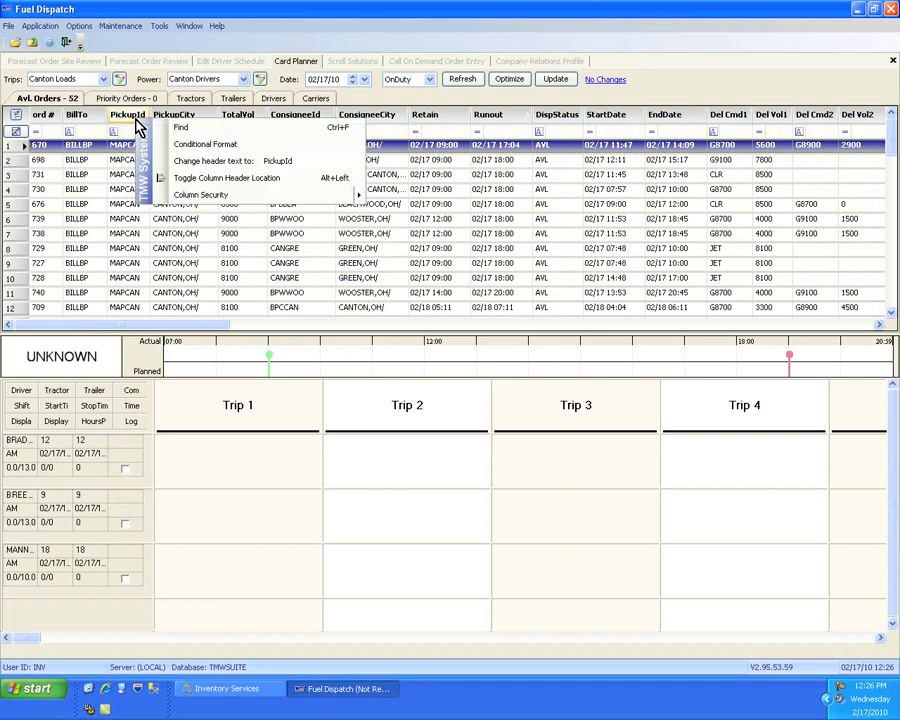
double_click(285, 162)
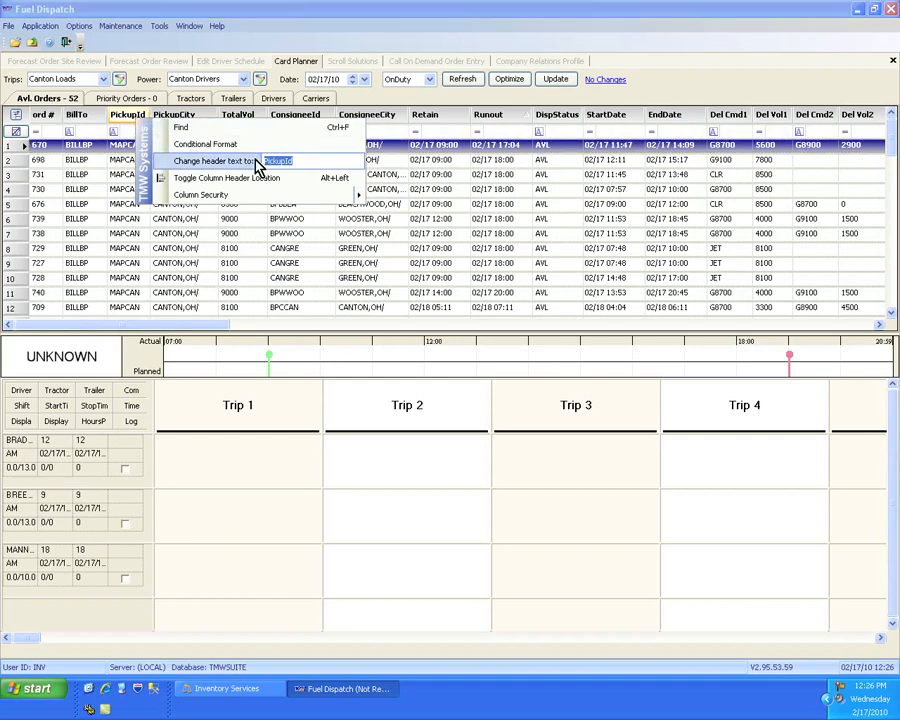
text(Rack ID)
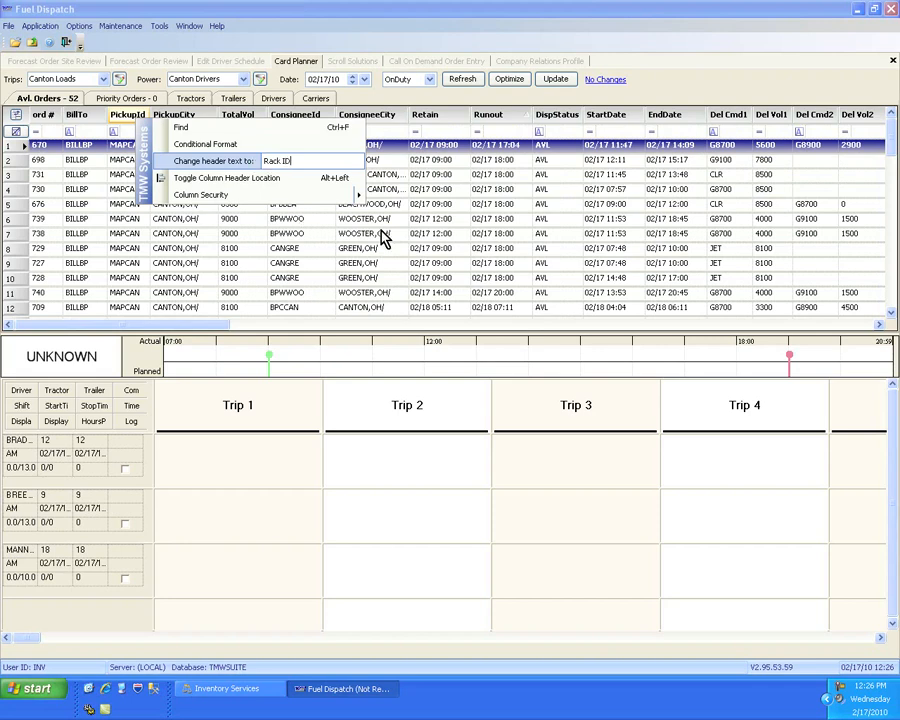
click(422, 222)
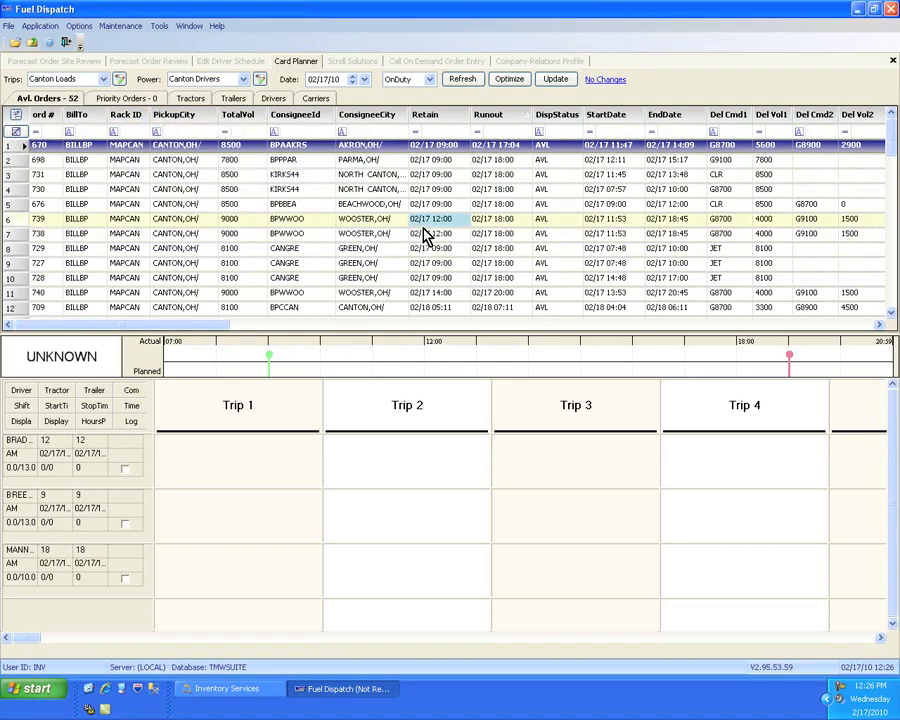
- Place the Carrier field between the EndDate and Del Cmd1 columns using the Field Chooser
click(15, 115)
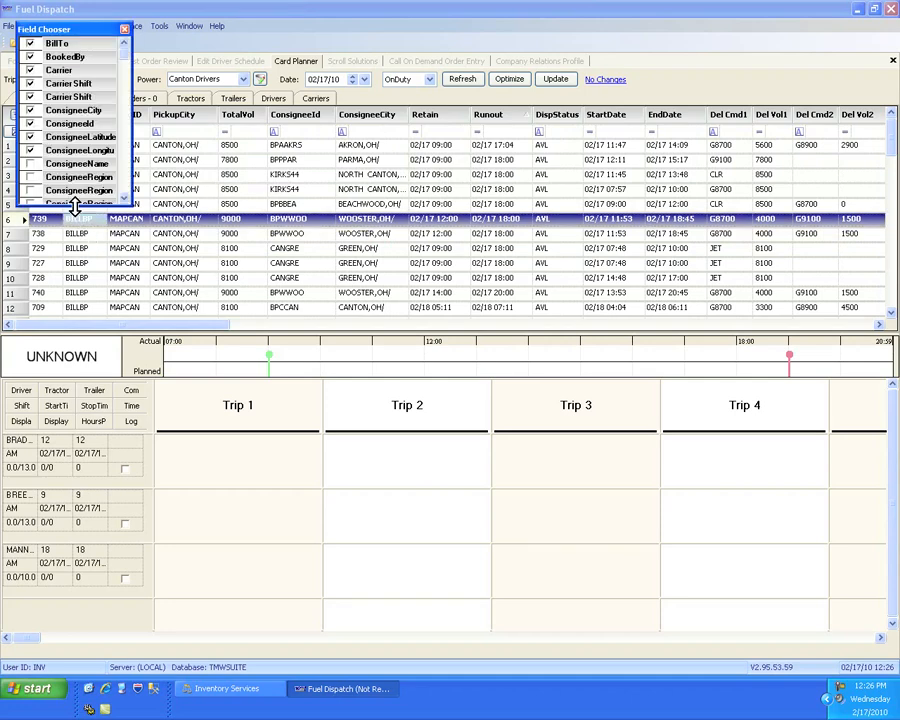
drag(66, 305, 66, 401)
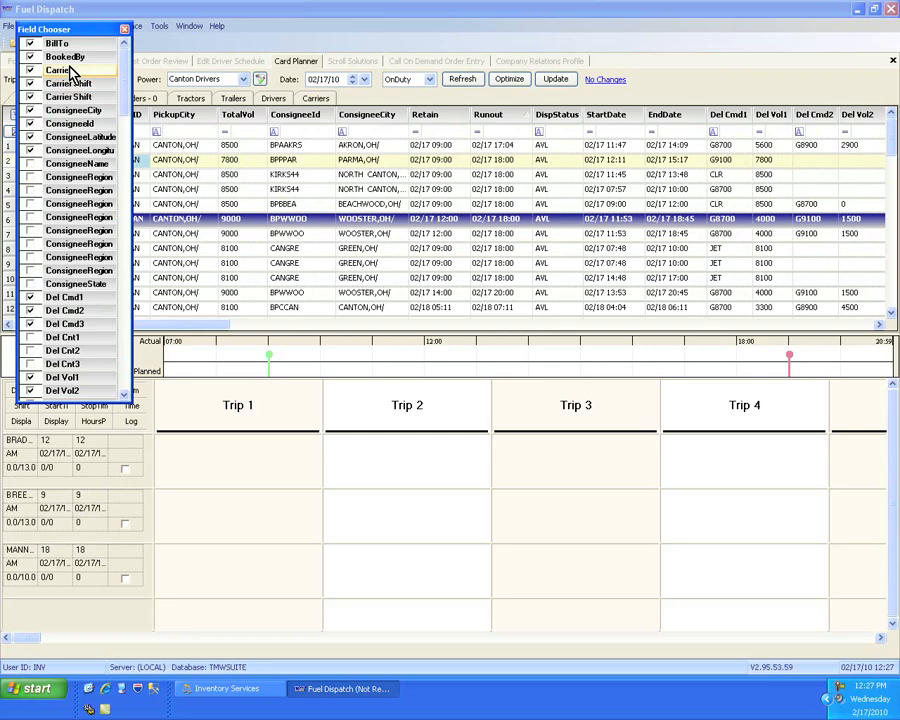
drag(53, 33, 63, 83)
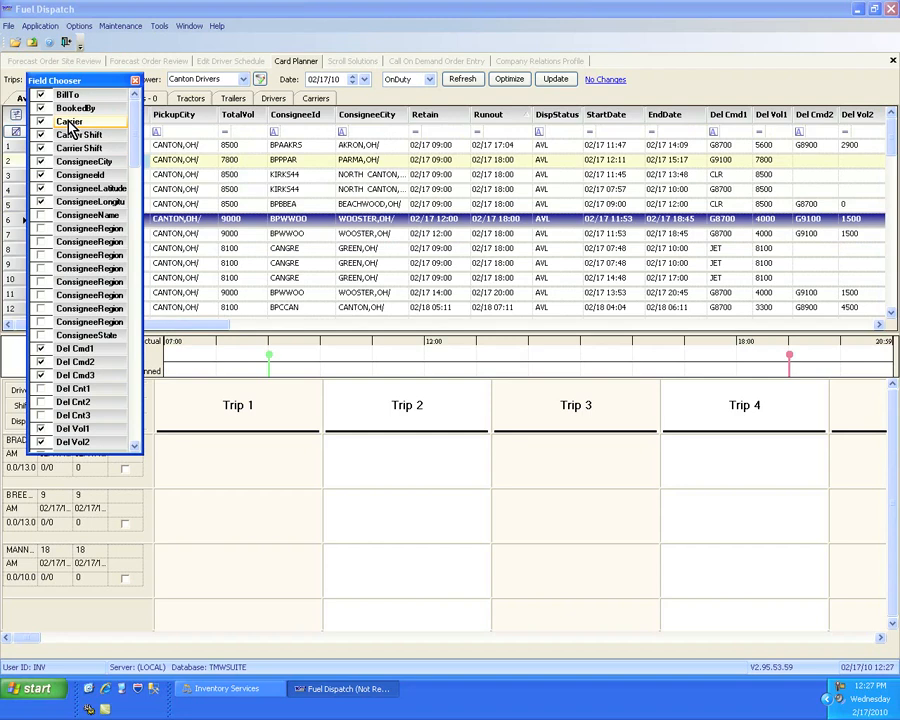
click(68, 122)
drag(68, 125, 716, 122)
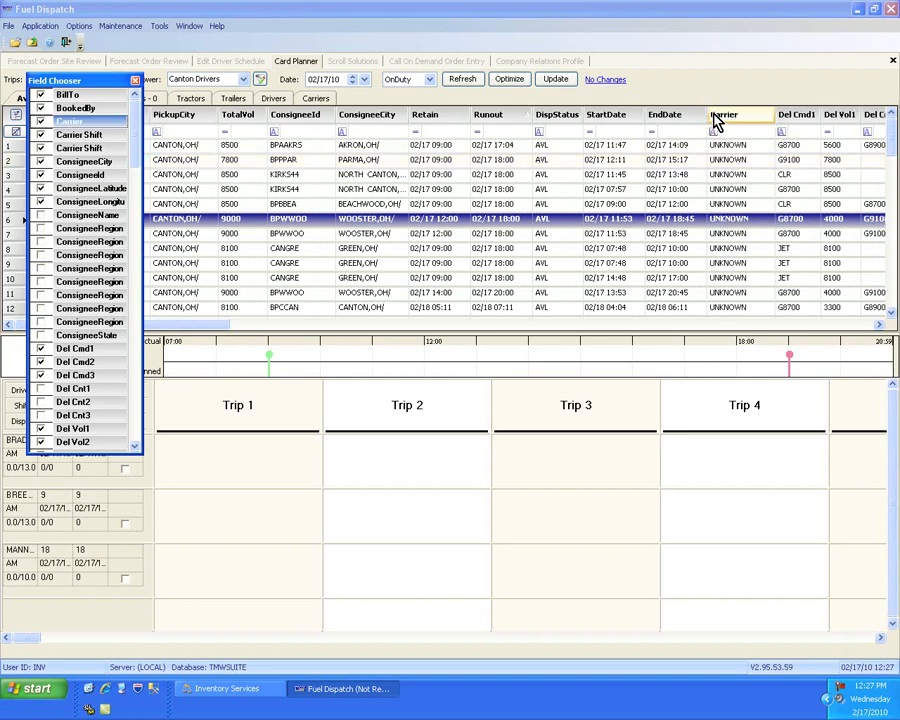
click(136, 81)
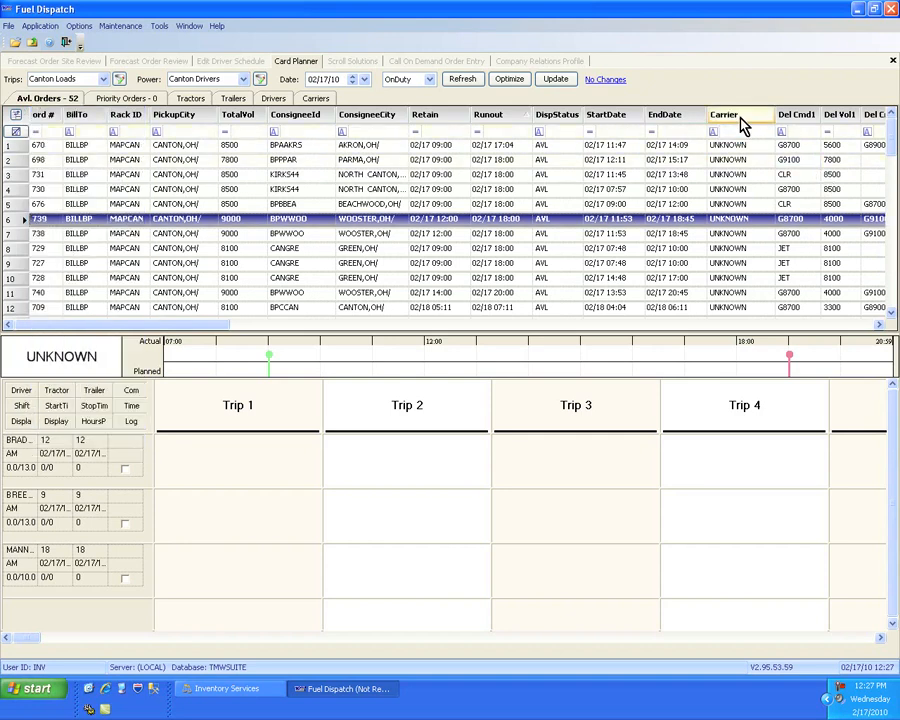
- Remove the Carrier column from the available orders grid and sort the orders by Retain in ascending order
drag(740, 118, 737, 94)
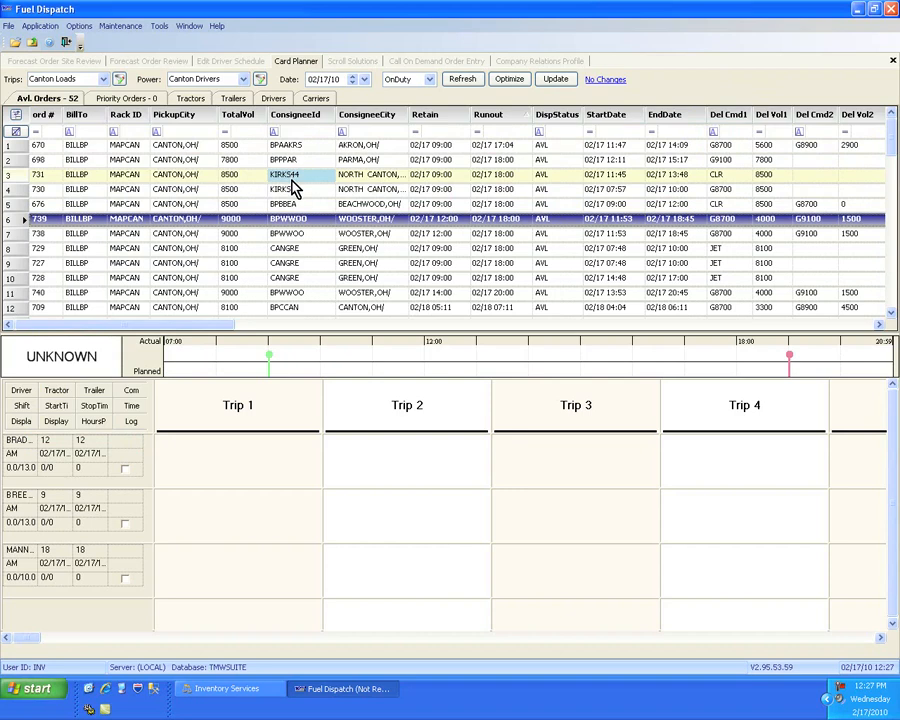
click(455, 121)
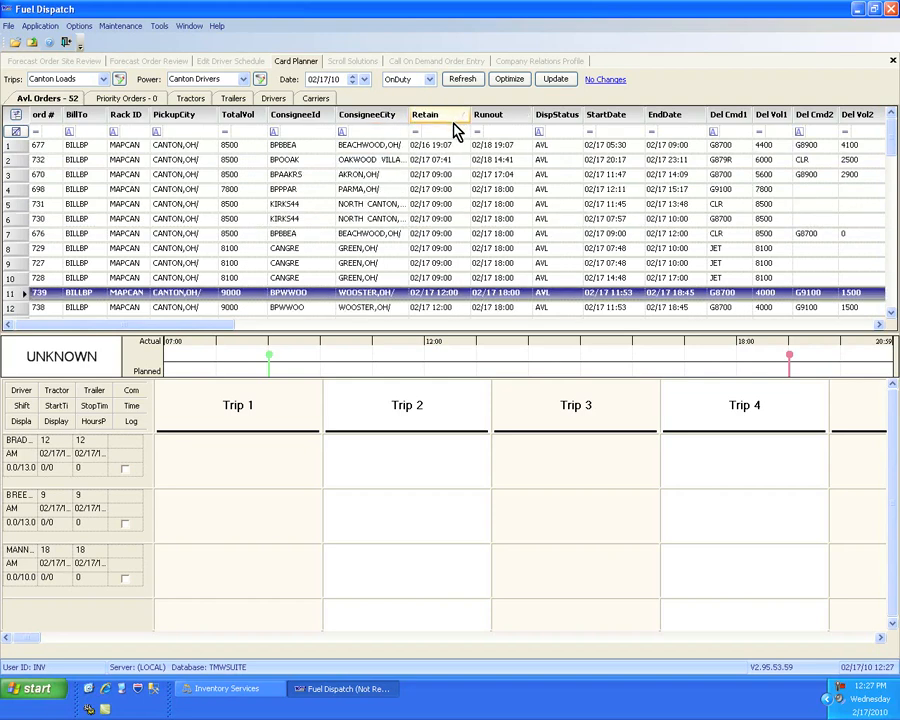
click(393, 205)
right_click(393, 205)
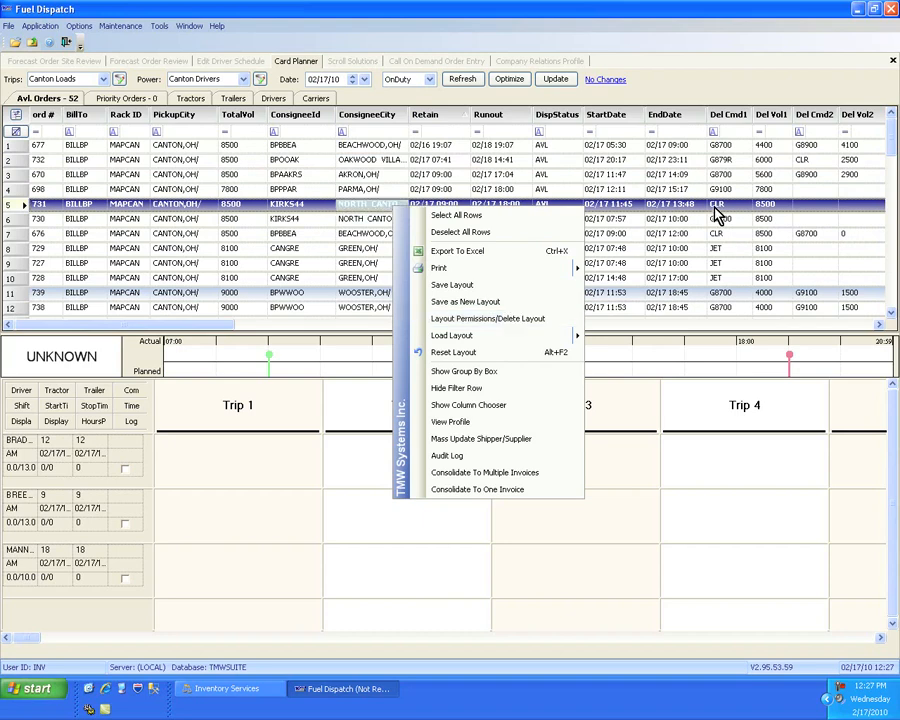
click(501, 145)
click(578, 206)
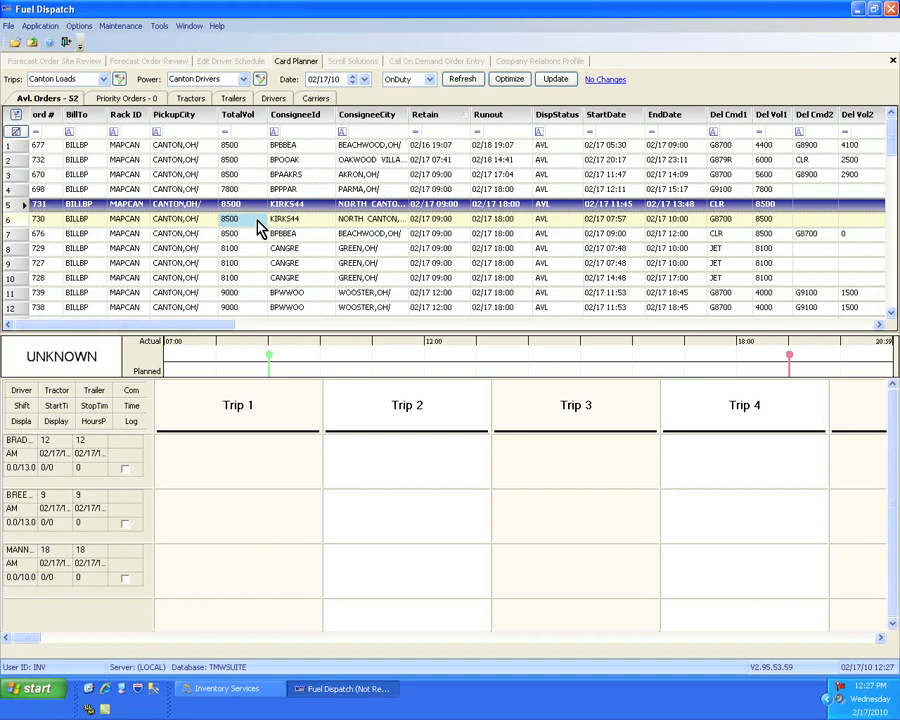
- Try replacing DisplayHours with ShiftStatus on the first driver's card in the Cell Designer, and discard the layout change
right_click(55, 462)
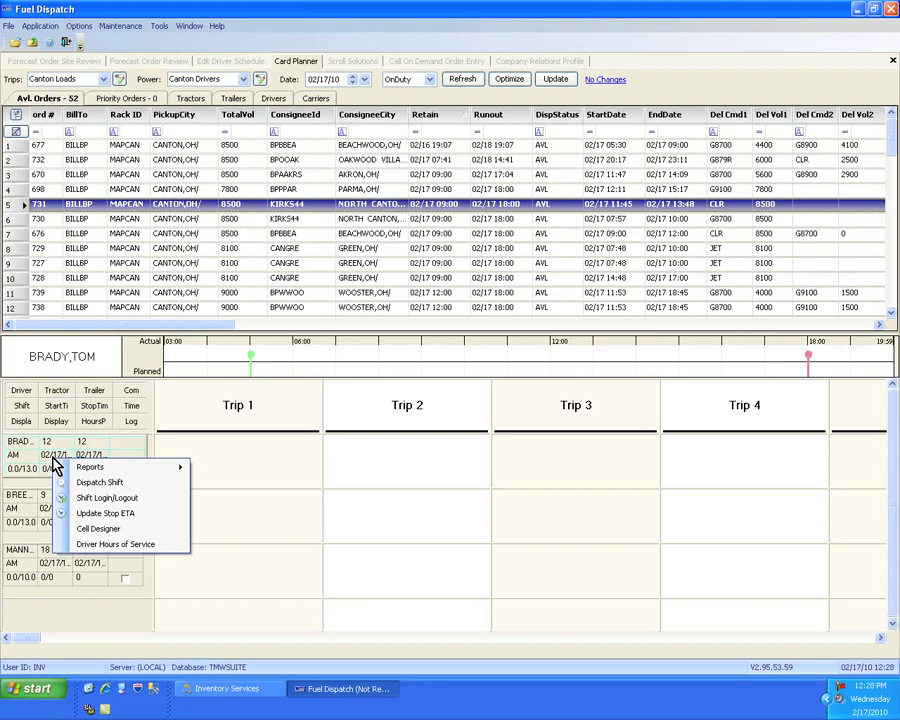
click(113, 533)
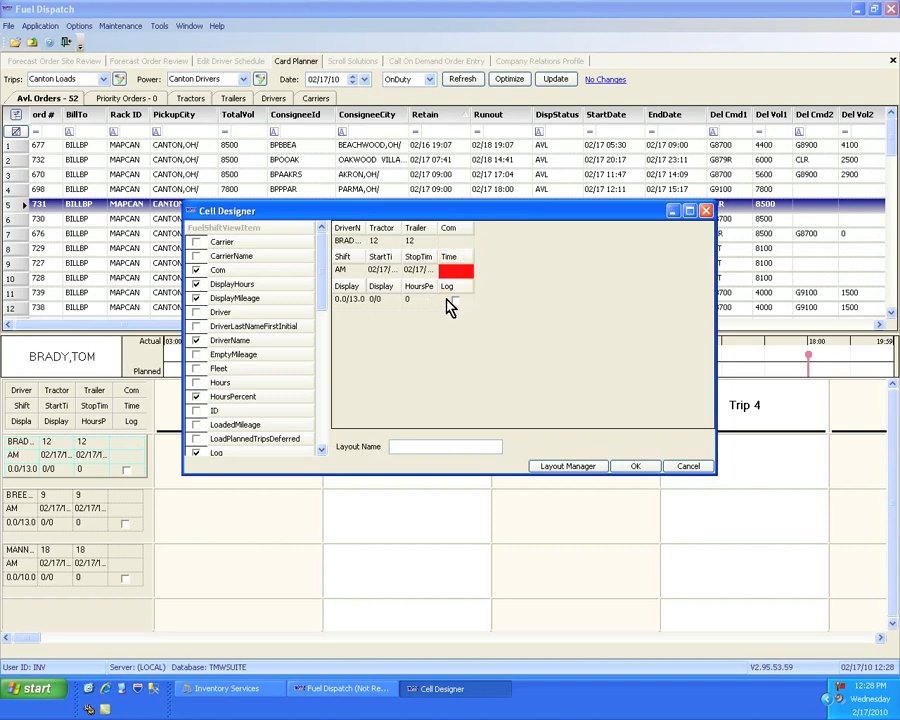
click(323, 412)
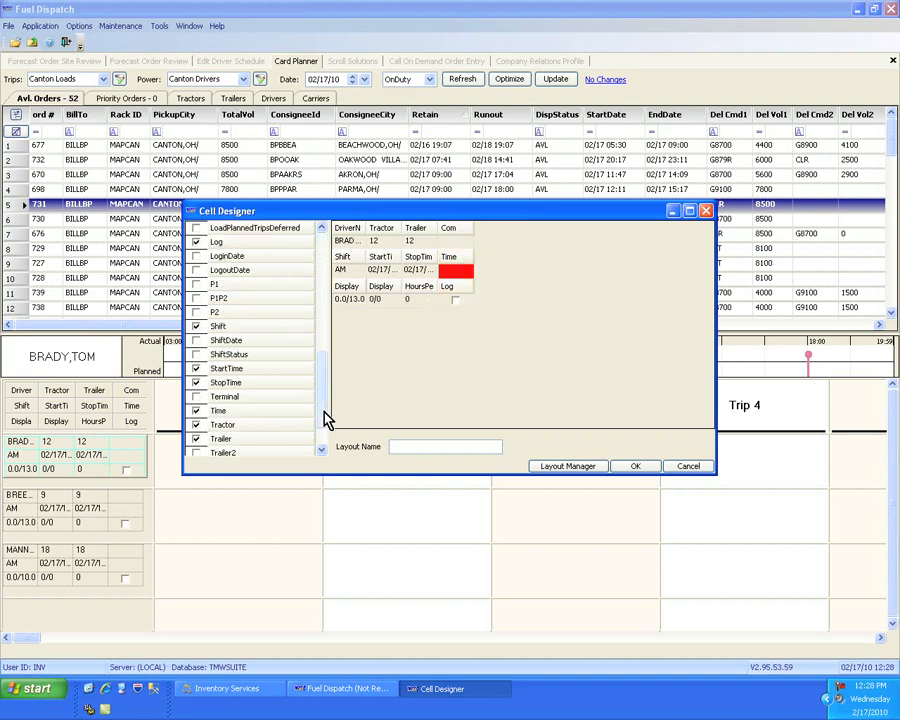
click(321, 437)
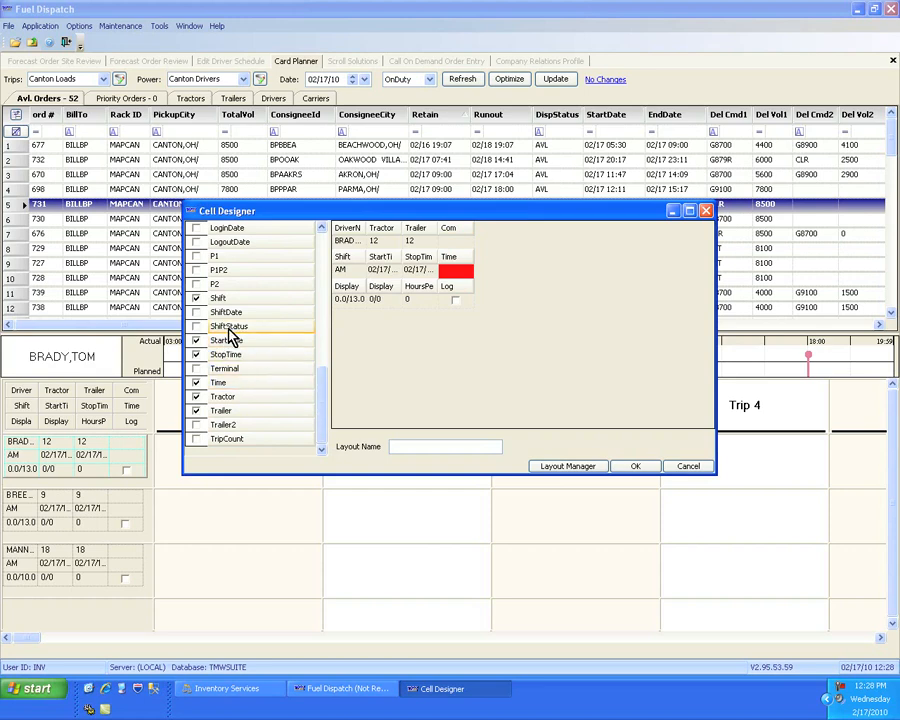
drag(230, 336, 291, 301)
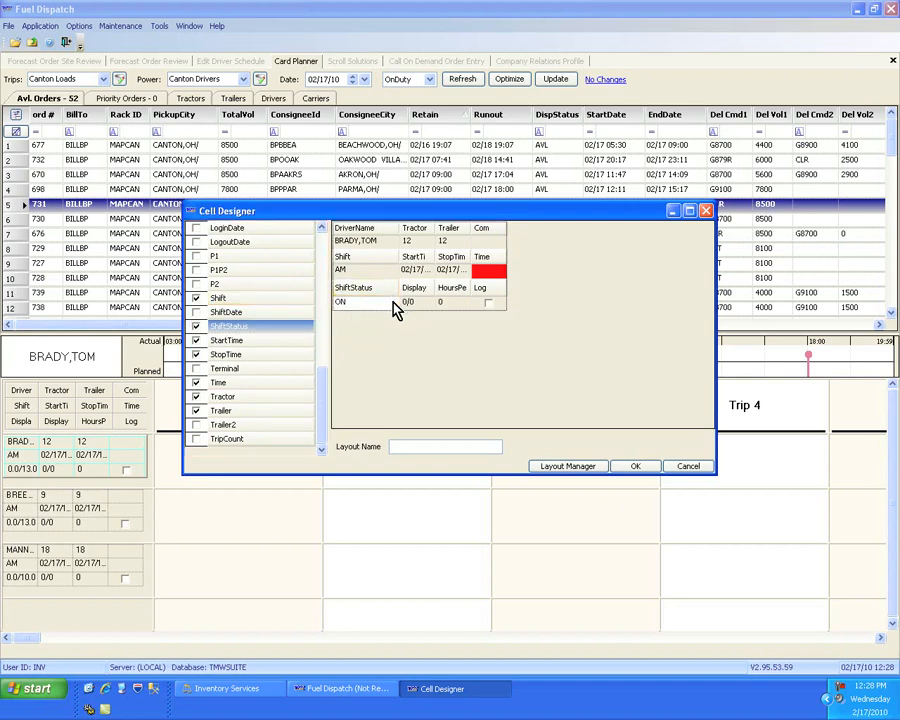
click(321, 256)
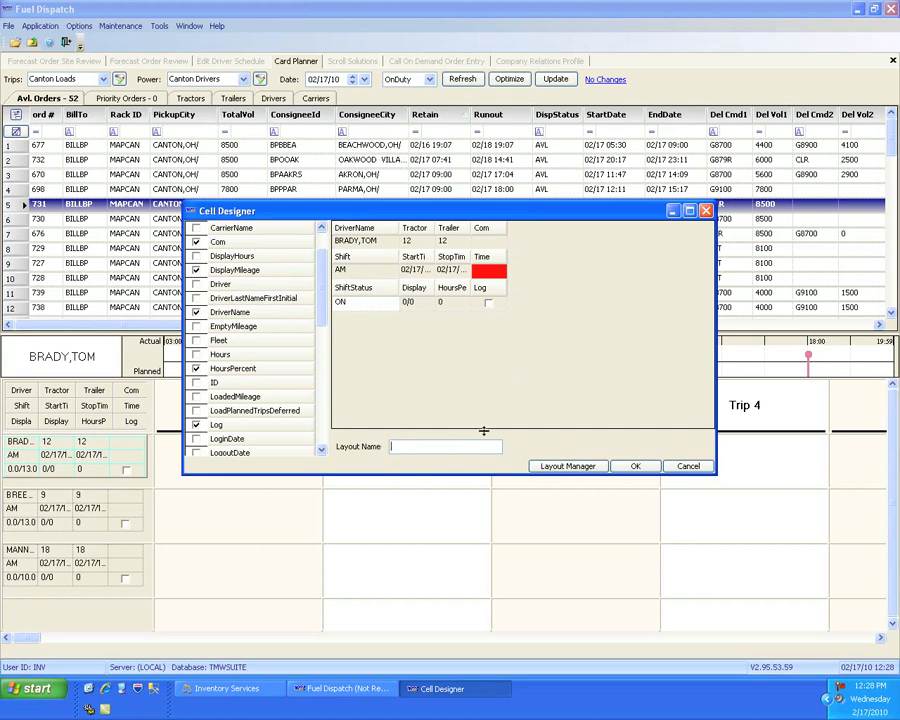
click(688, 467)
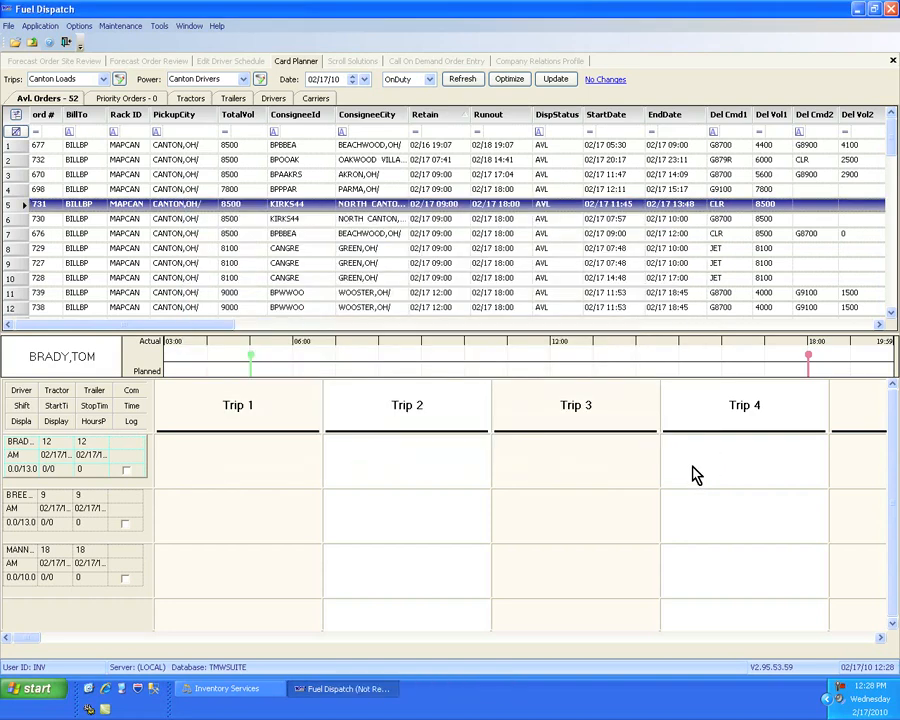
- Assign the selected 8500 CLR order from Canton to North Canton to the first driver's Trip 1 slot
click(168, 206)
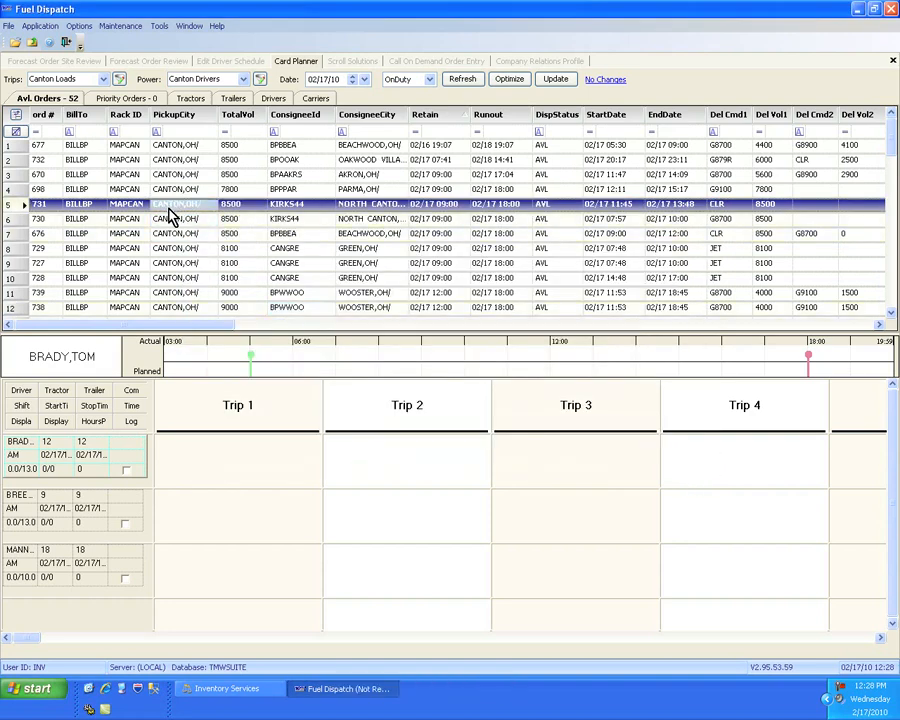
drag(170, 215, 225, 458)
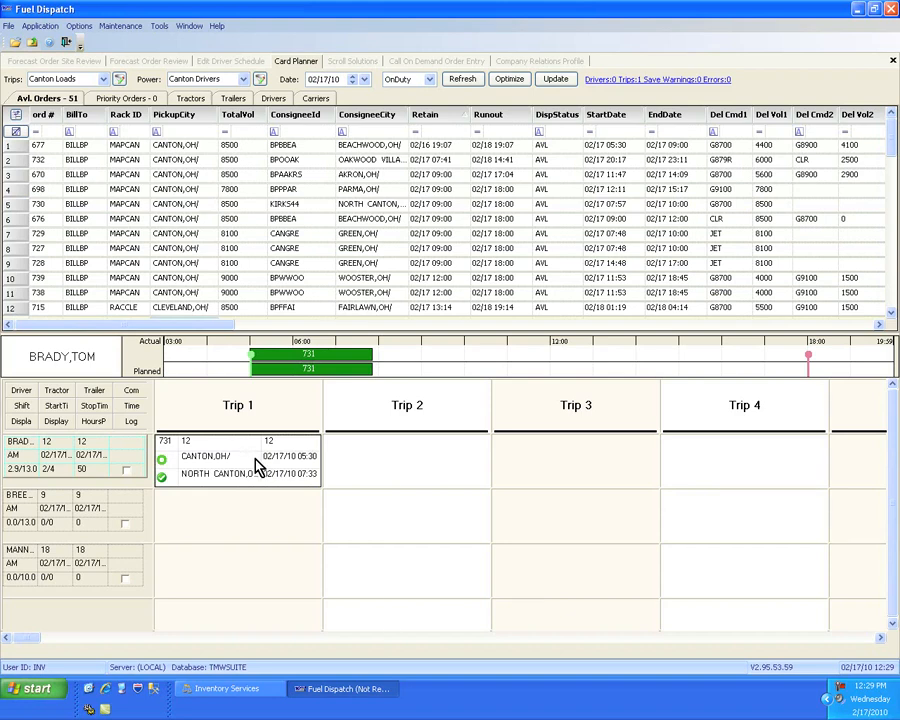
- Examine the available fields and layout name for the Trip 1 card in the Cell Designer, and leave without changes
right_click(256, 462)
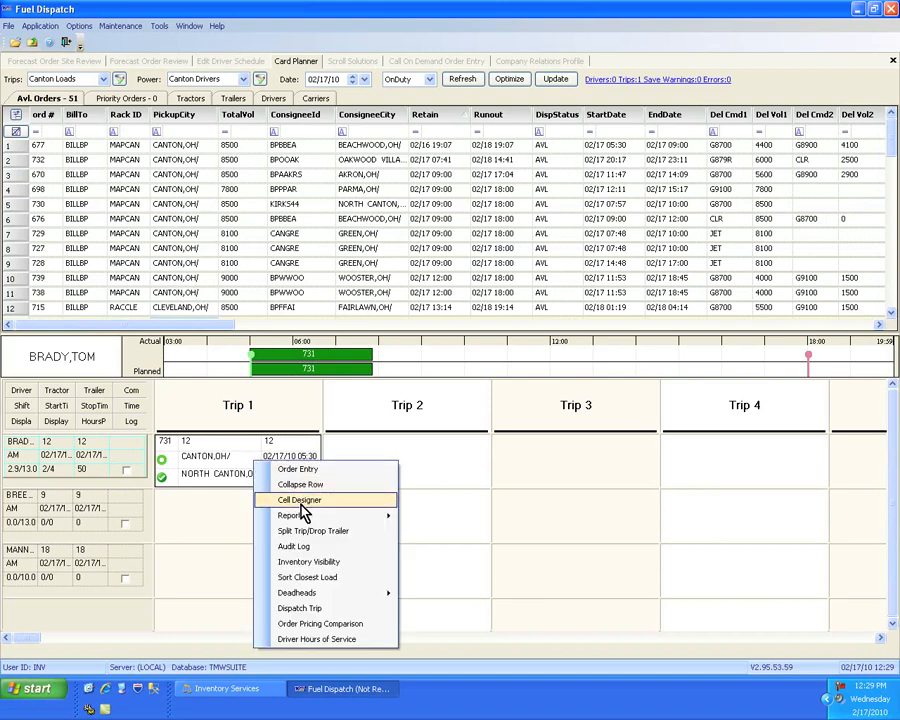
click(300, 500)
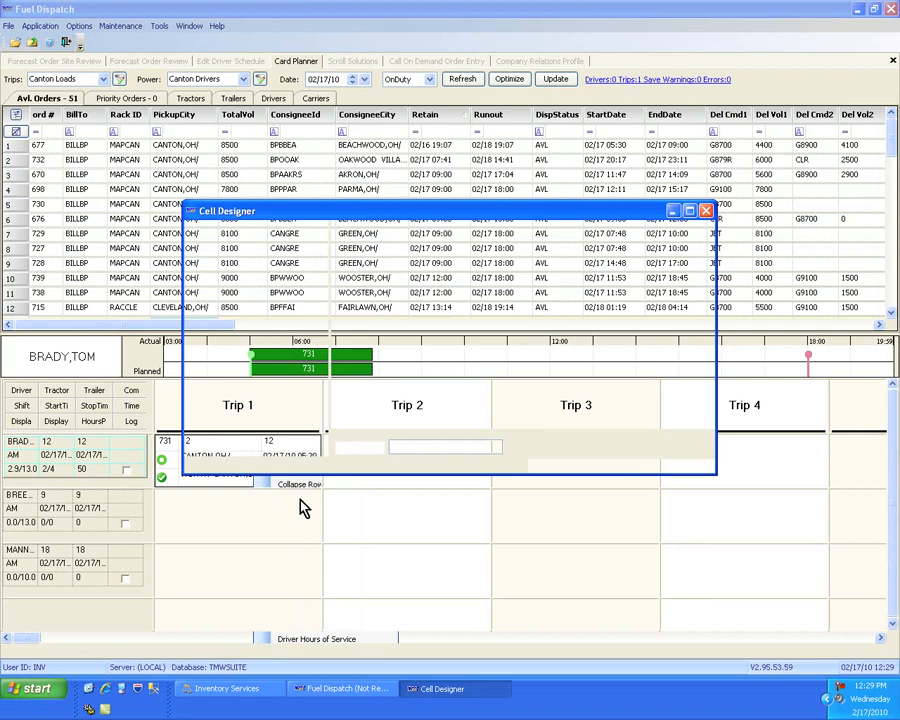
click(321, 434)
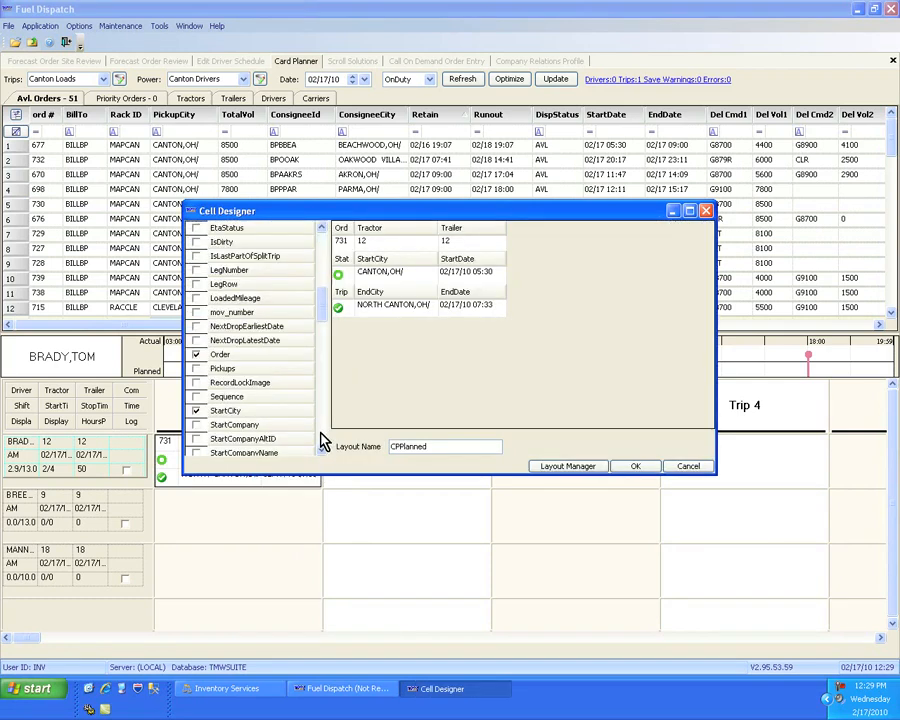
click(320, 432)
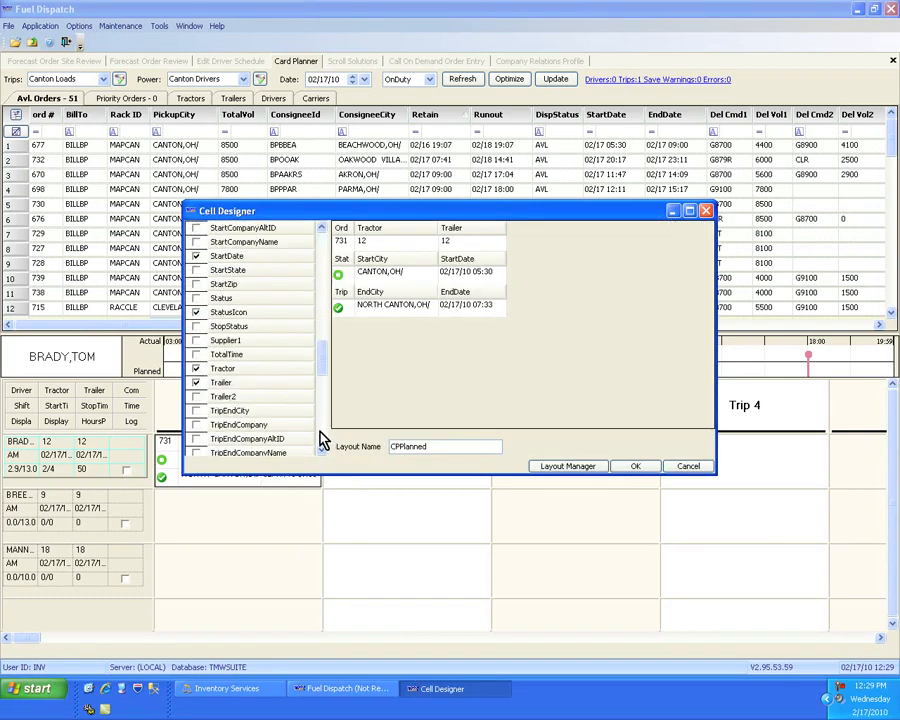
click(321, 436)
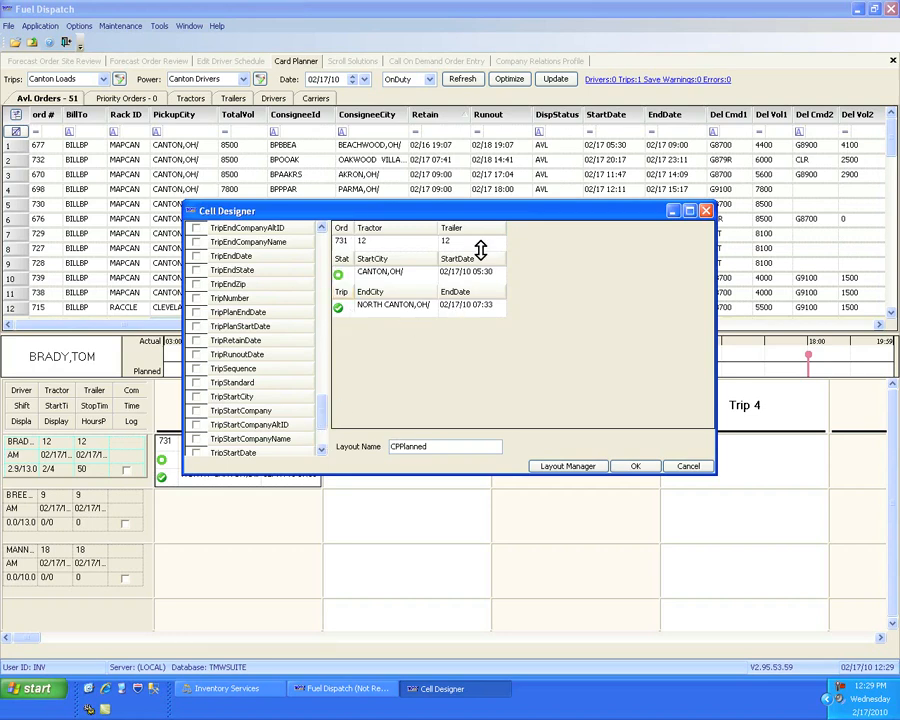
double_click(428, 446)
click(453, 449)
click(683, 470)
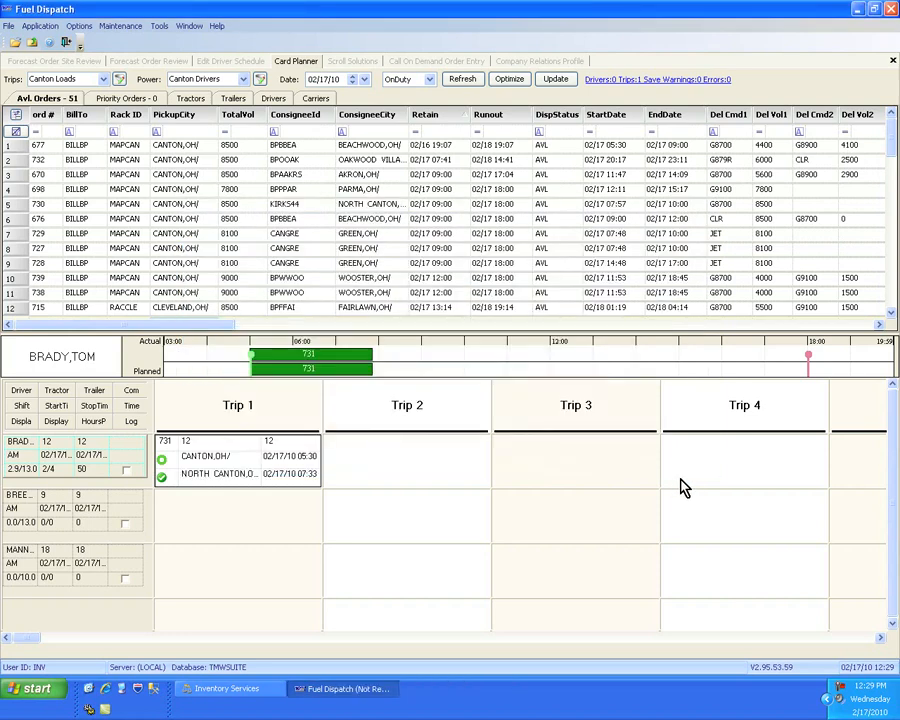